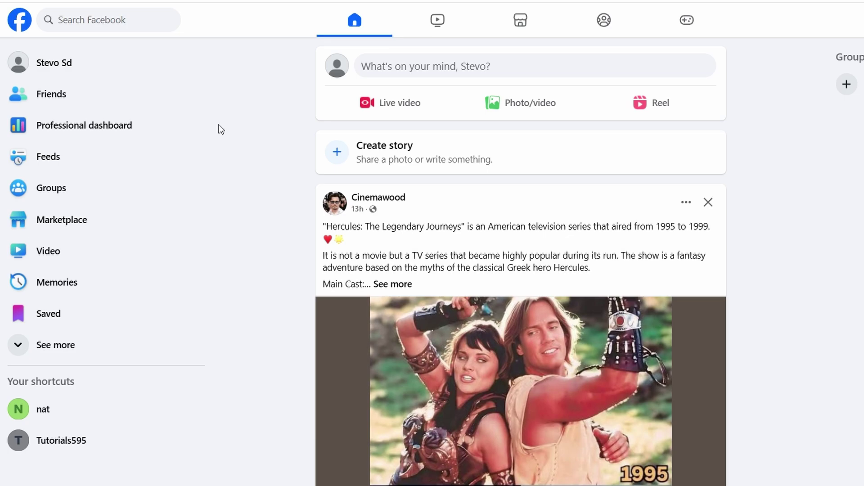
Scroll up and down through the Facebook home feed
scroll(229, 119, "down", 3)
scroll(238, 107, "up", 1)
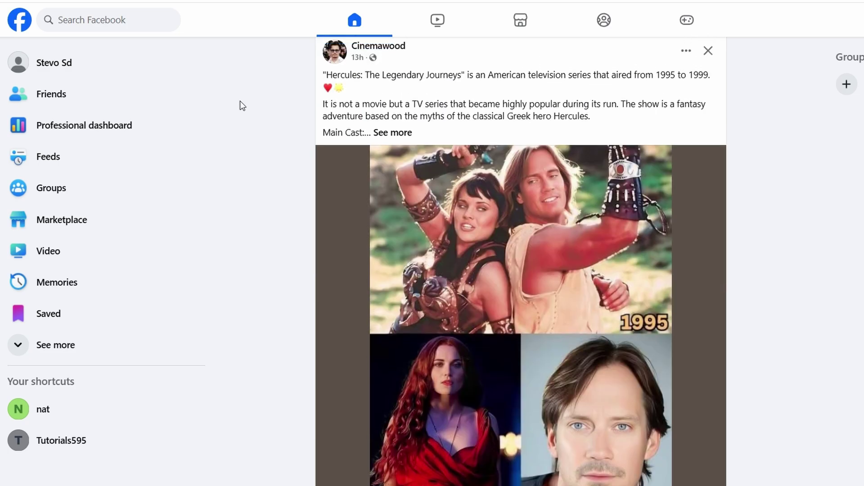
scroll(240, 102, "up", 2)
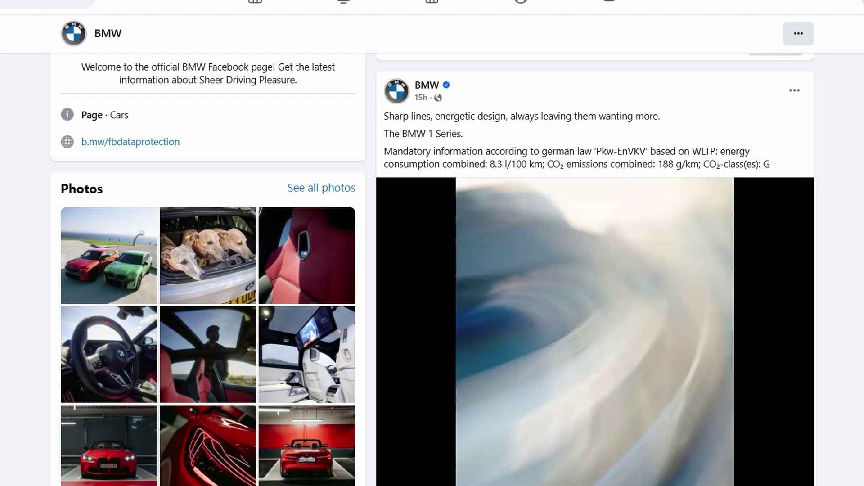
scroll(432, 270, "up", 5)
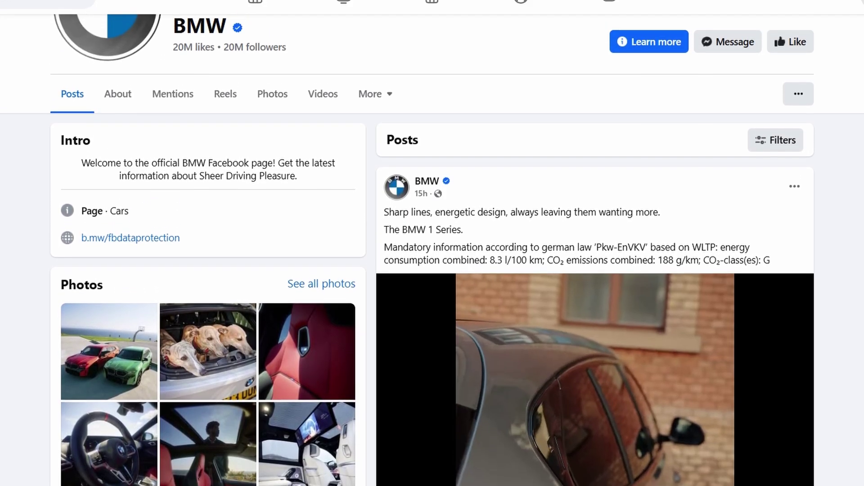
scroll(432, 270, "up", 4)
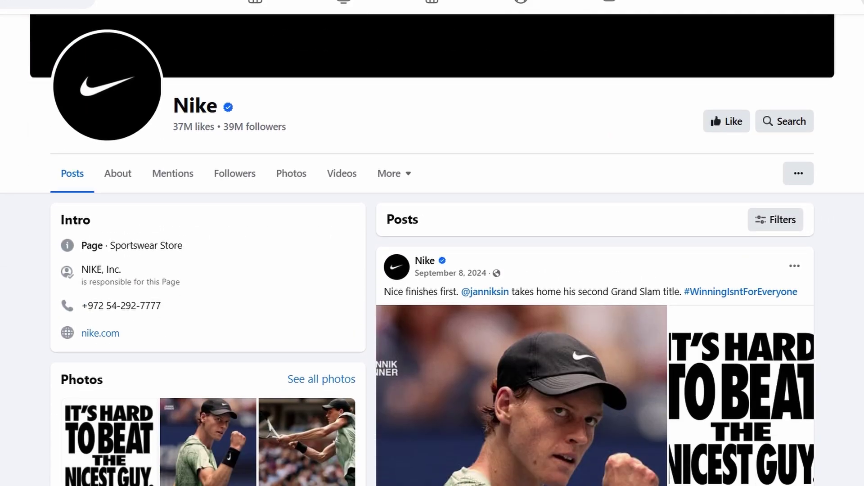
scroll(432, 249, "down", 6)
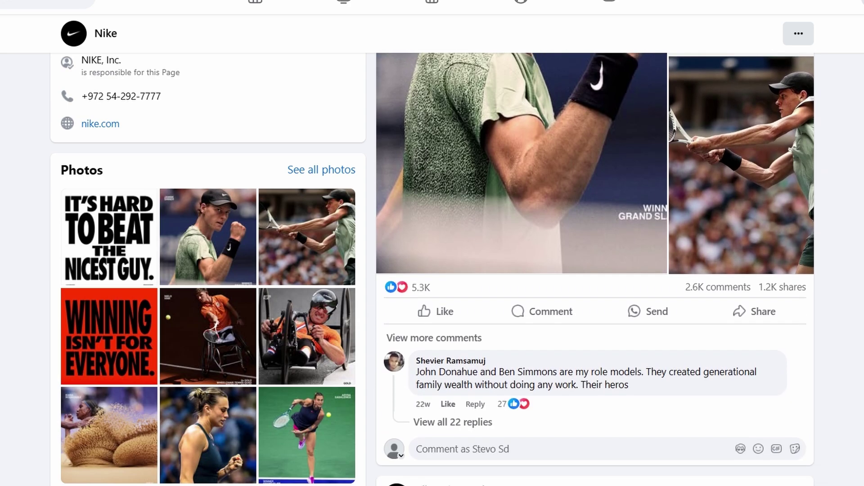
scroll(595, 270, "down", 8)
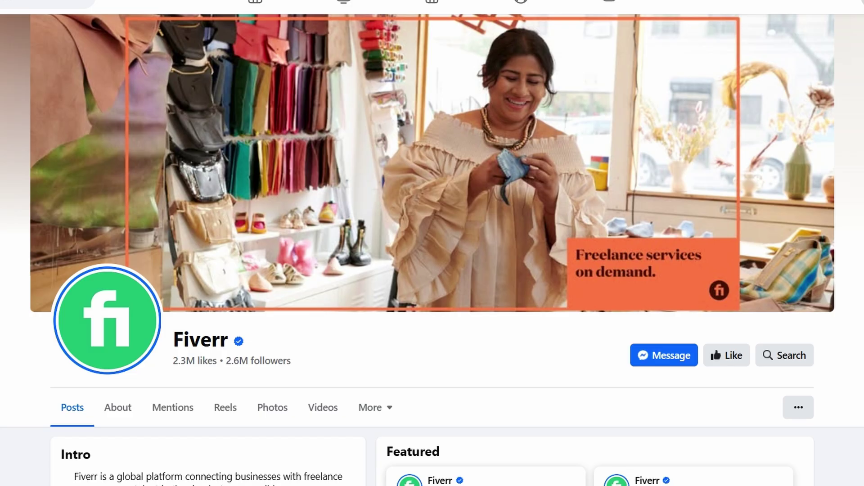
scroll(432, 270, "down", 2)
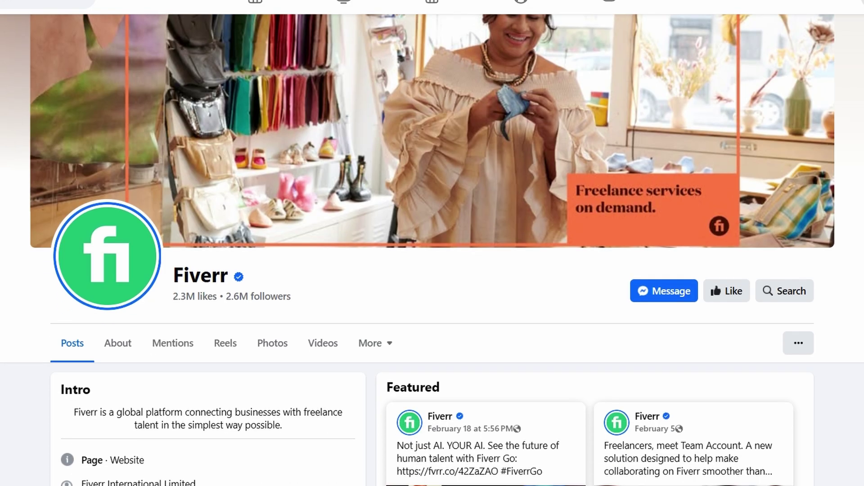
scroll(432, 250, "down", 9)
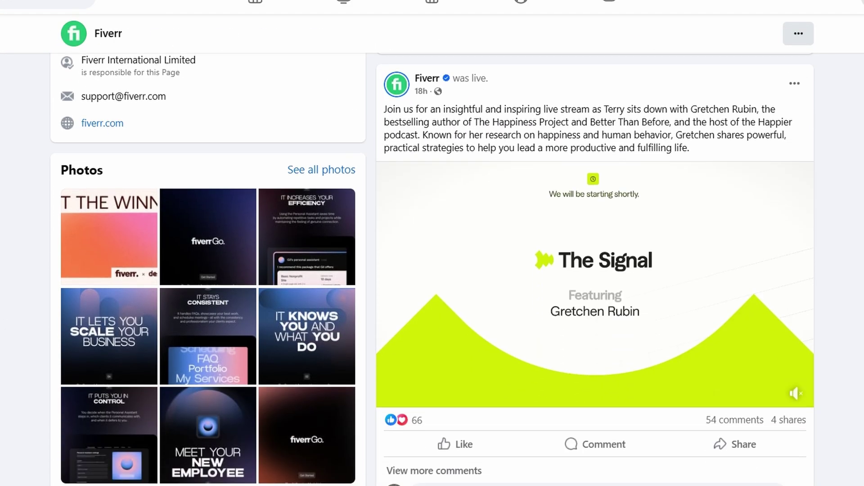
scroll(594, 270, "down", 12)
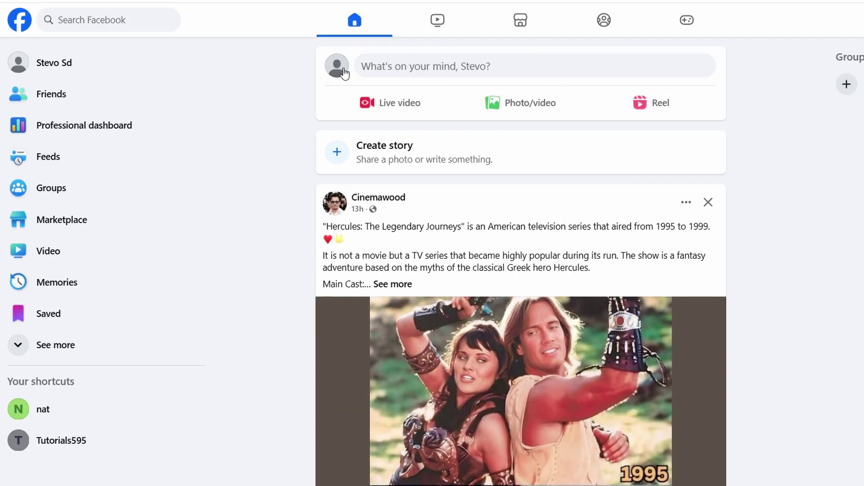
Look over the personal profile page, then return to the home feed
left_click(103, 73)
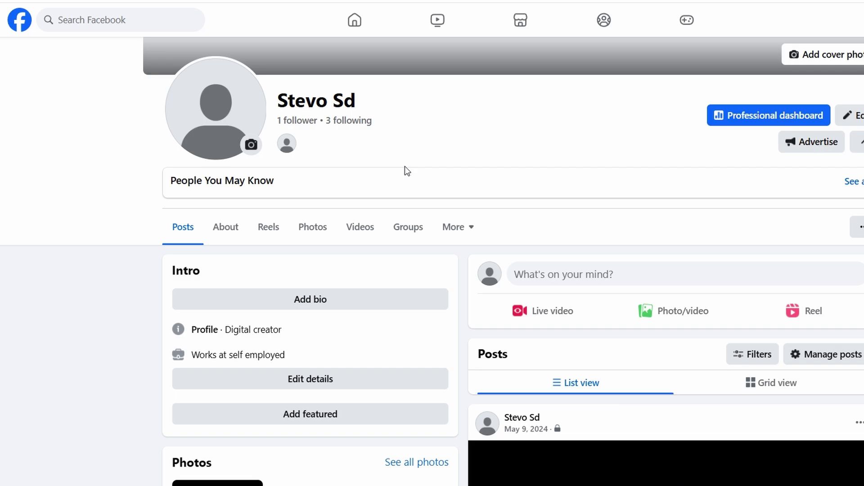
scroll(410, 160, "down", 3)
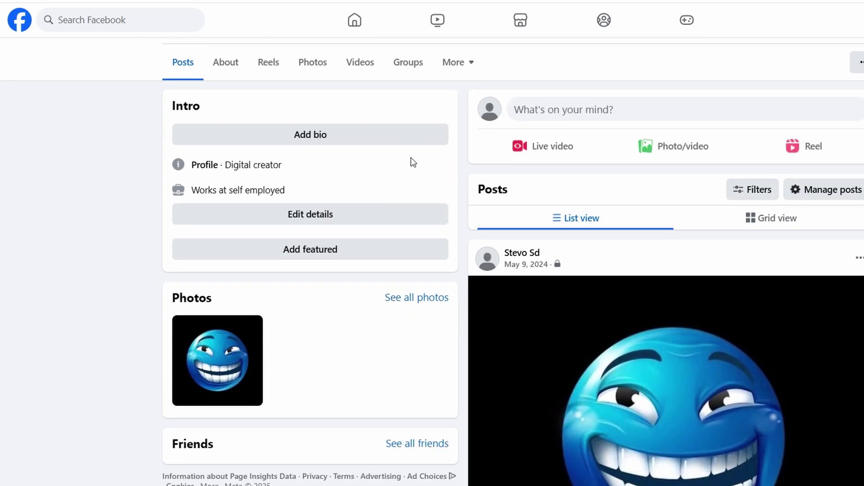
scroll(414, 160, "up", 5)
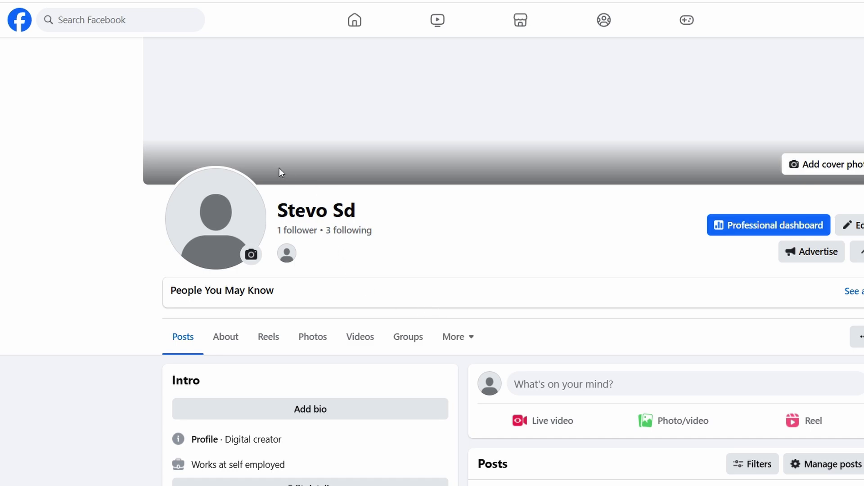
left_click(20, 21)
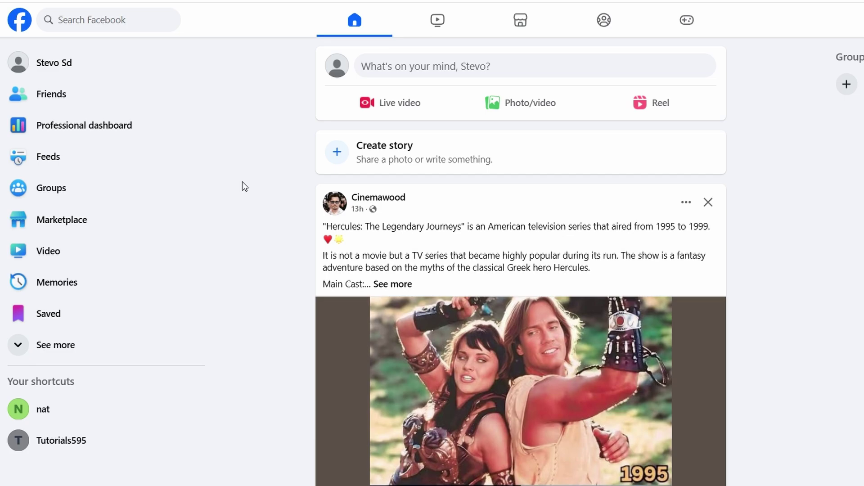
Expand See more in the sidebar and open the Pages you manage
left_click(275, 273)
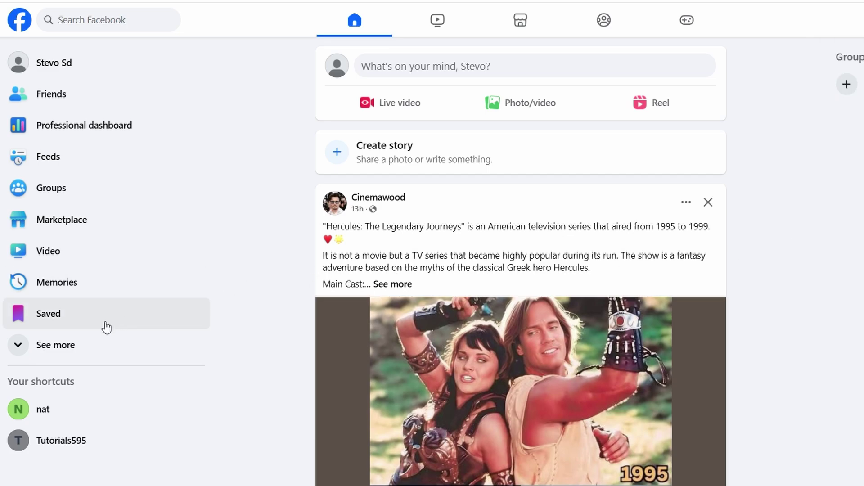
left_click(68, 346)
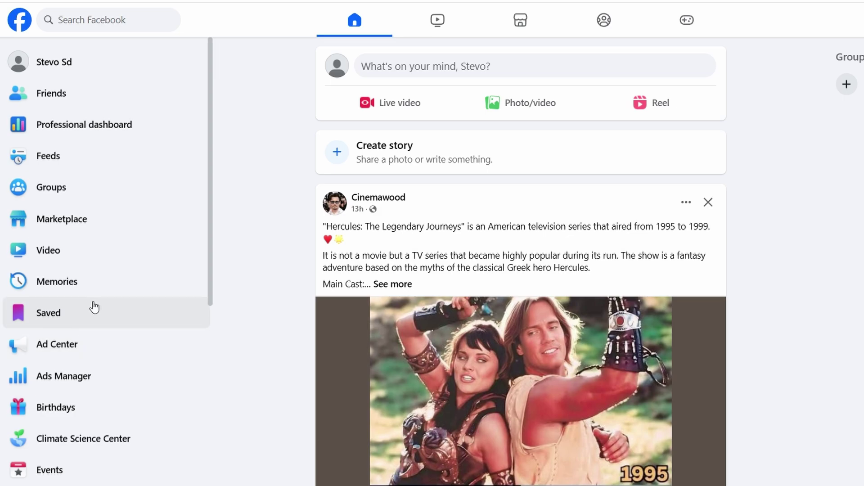
scroll(91, 306, "down", 2)
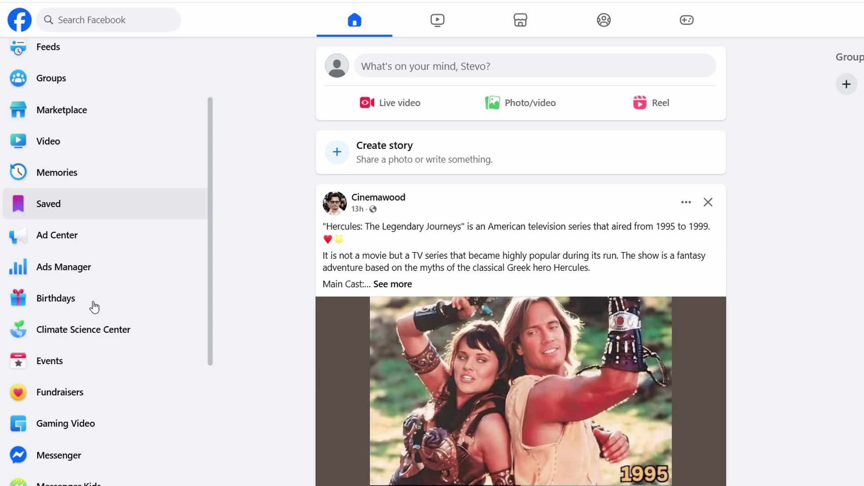
scroll(93, 306, "down", 5)
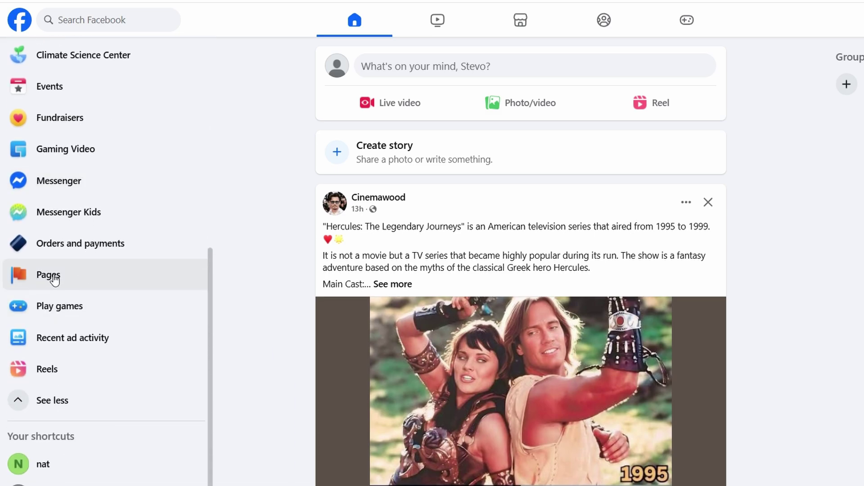
left_click(55, 276)
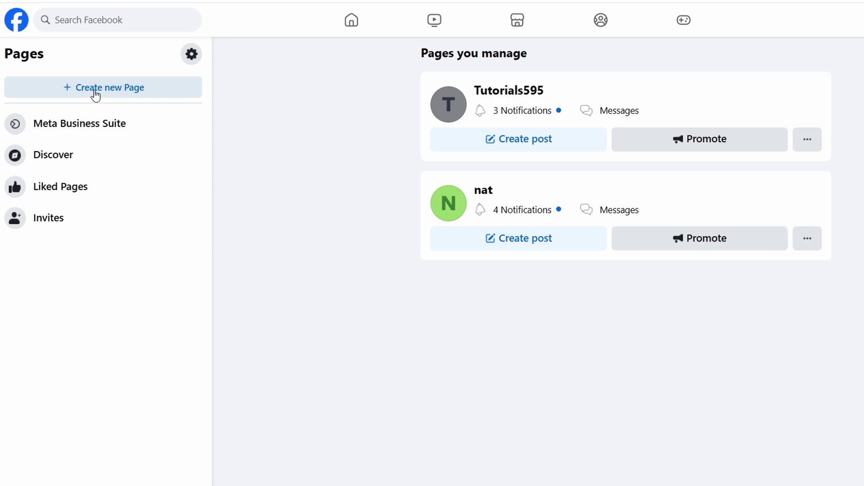
left_click(152, 87)
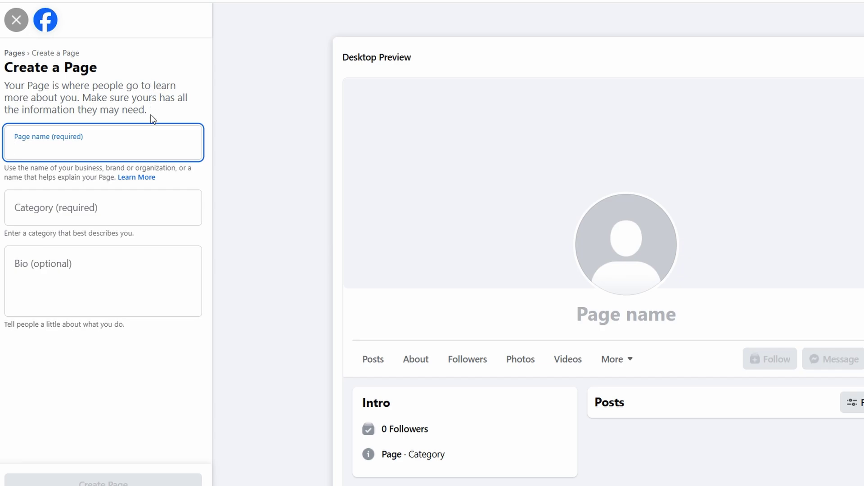
left_click(161, 118)
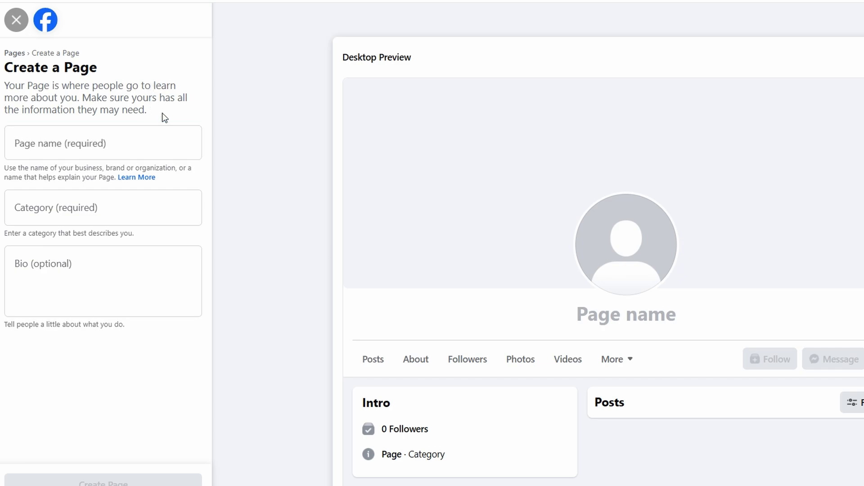
left_click(52, 145)
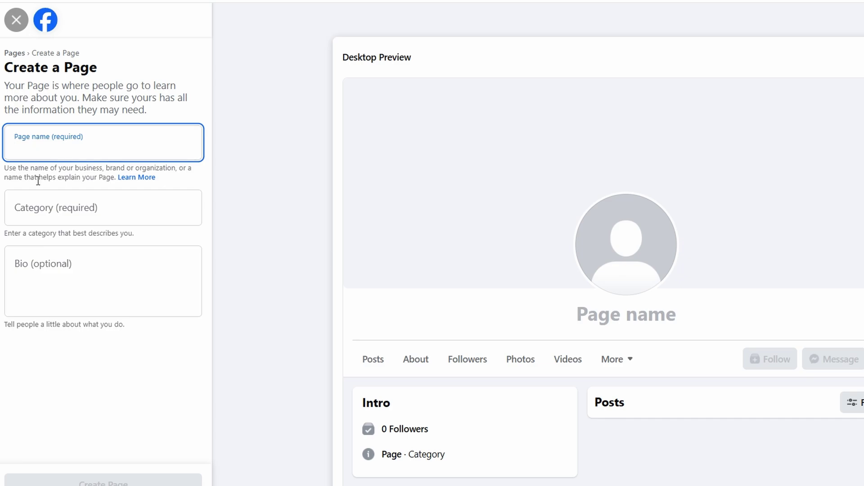
left_click(39, 210)
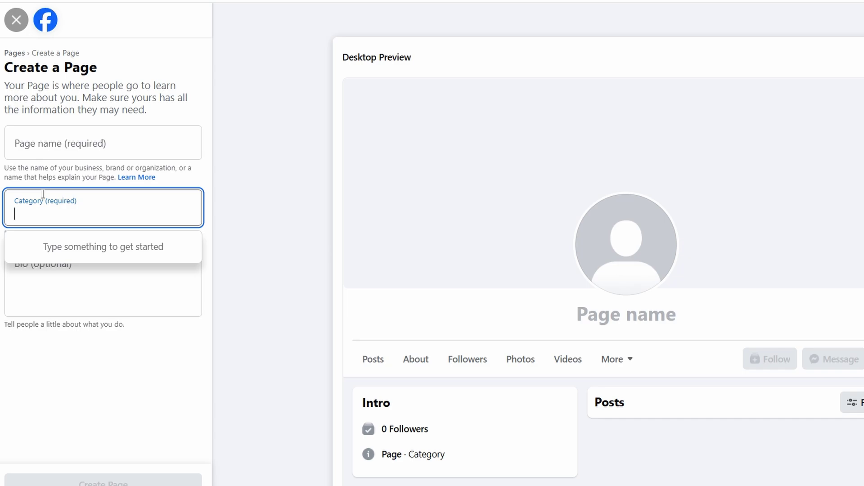
Search the Page category list with 'fitne'
type("fi")
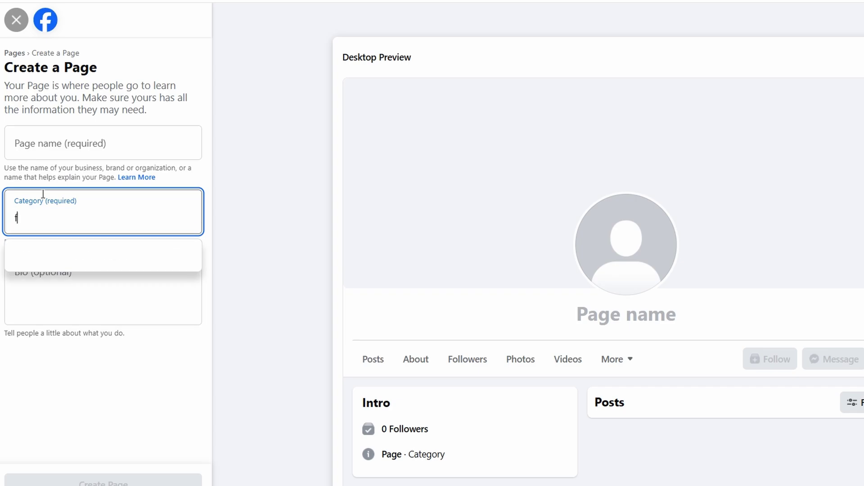
type("tne")
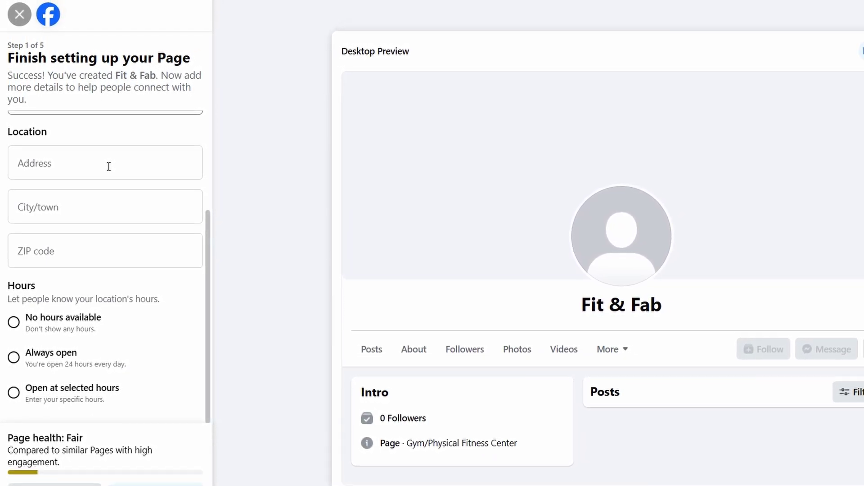
Set the gym's opening hours to Always open
scroll(109, 167, "up", 3)
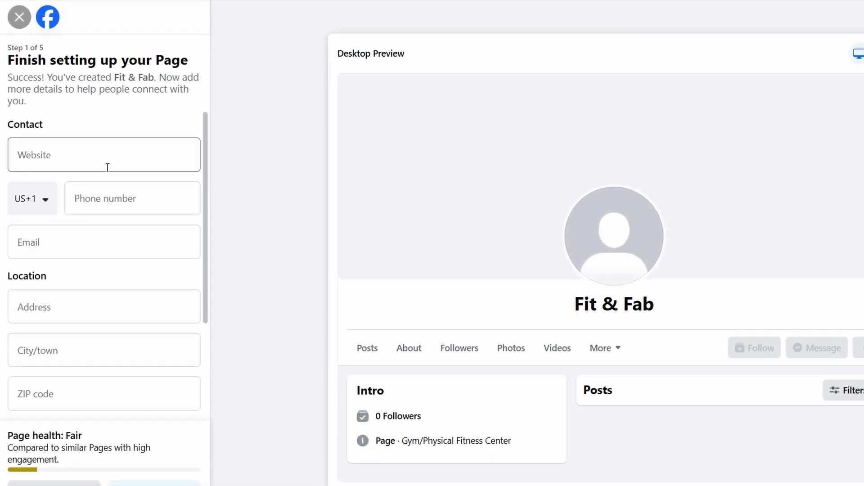
scroll(108, 167, "down", 3)
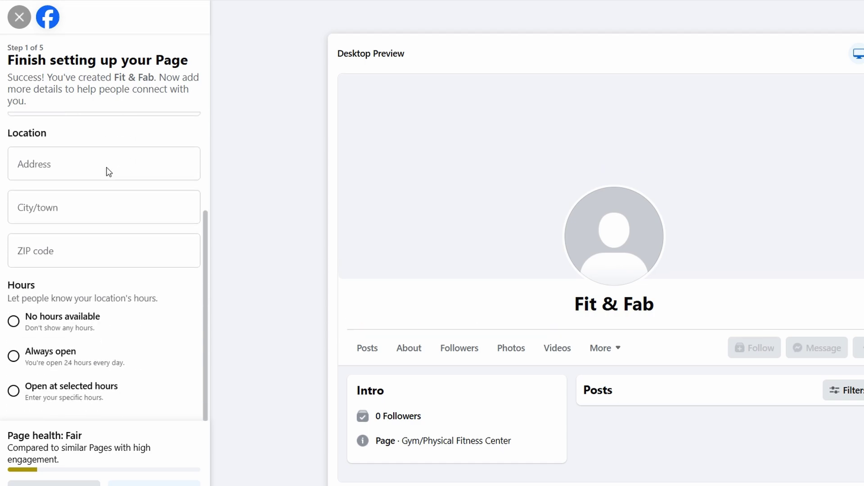
left_click(108, 167)
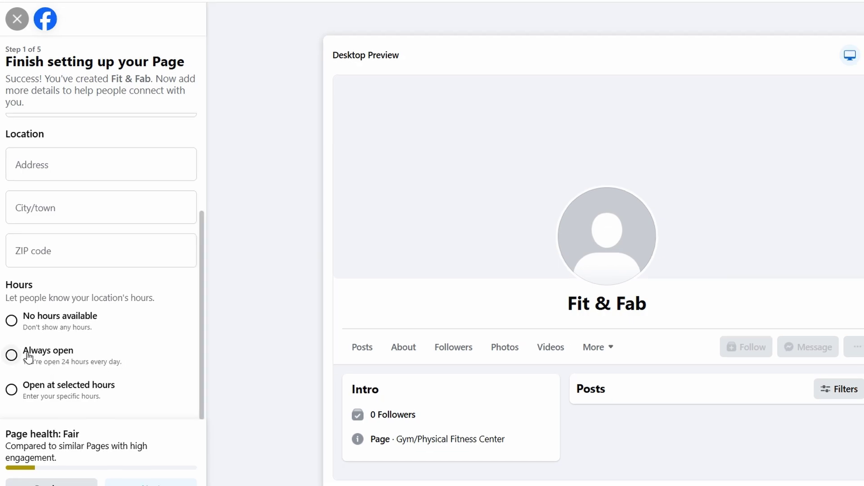
left_click(14, 357)
Delete a letter from the address so it reads 'adress'
scroll(89, 268, "up", 1)
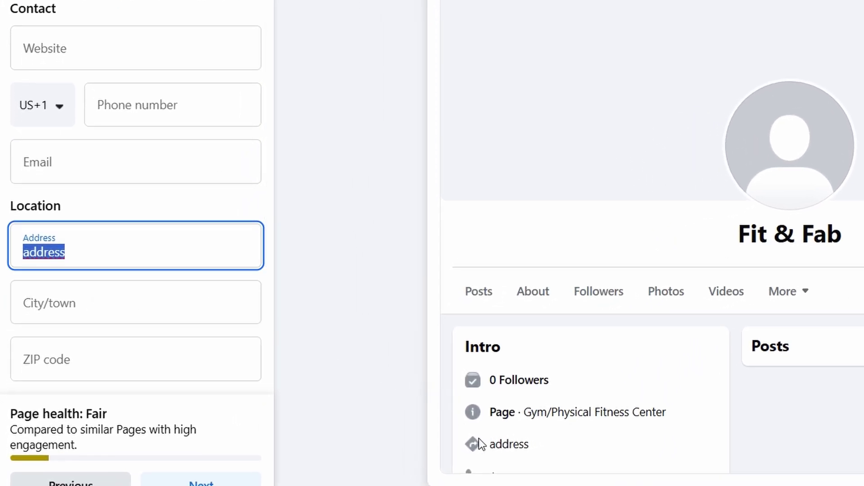
left_click_drag(479, 444, 533, 447)
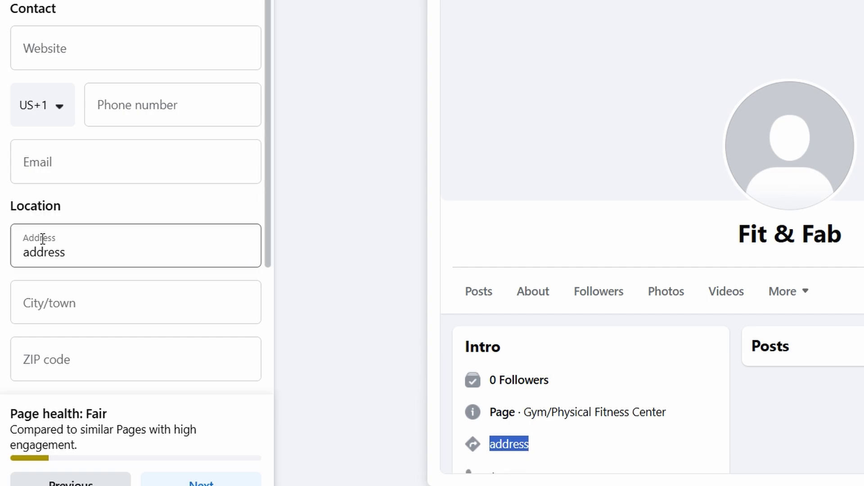
left_click(42, 253)
key("BackSpace")
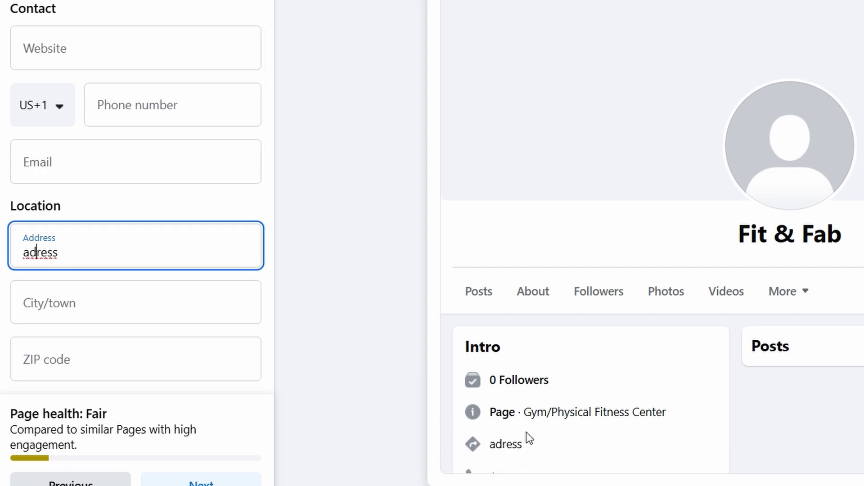
left_click(87, 211)
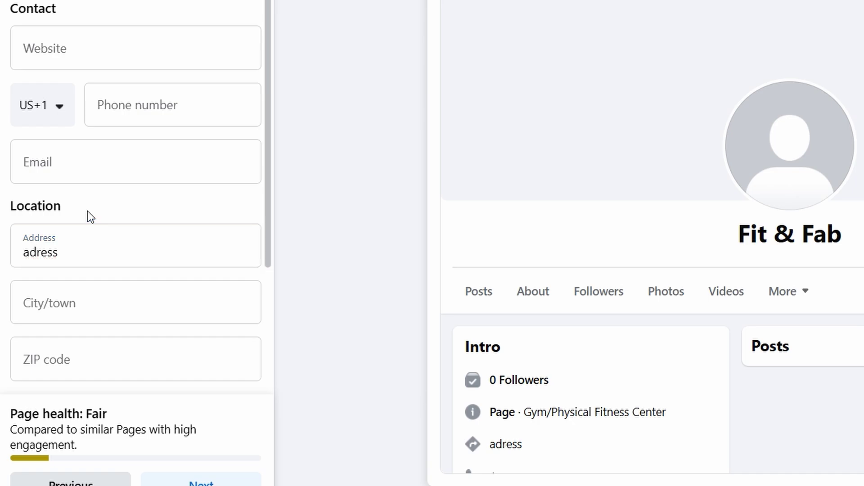
left_click(151, 96)
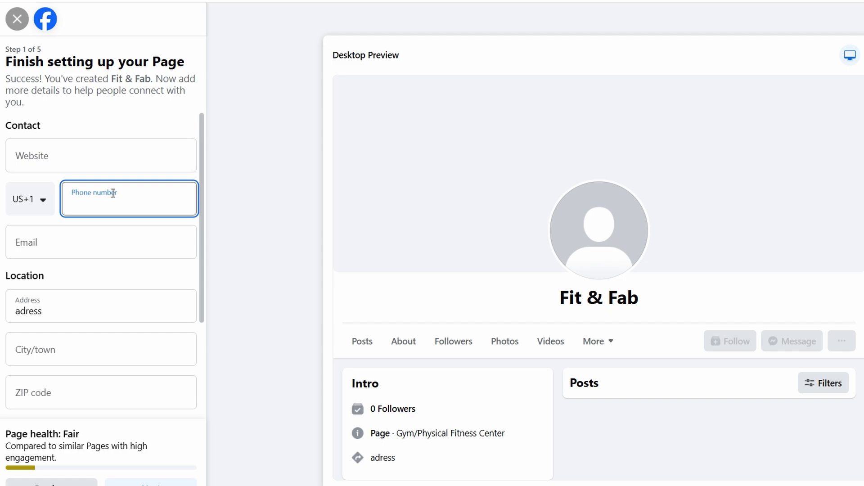
Enter a phone number and clear it again, then put 'em' in the Email field
type("09988484")
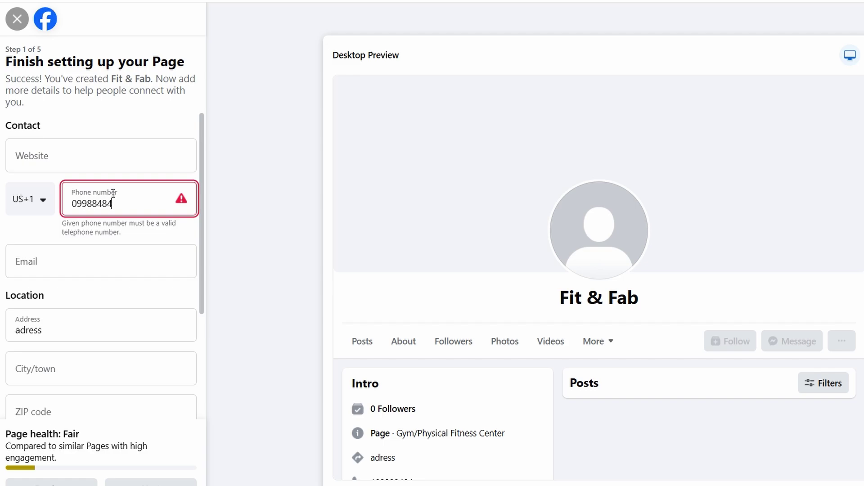
left_click_drag(113, 193, 27, 210)
key("BackSpace")
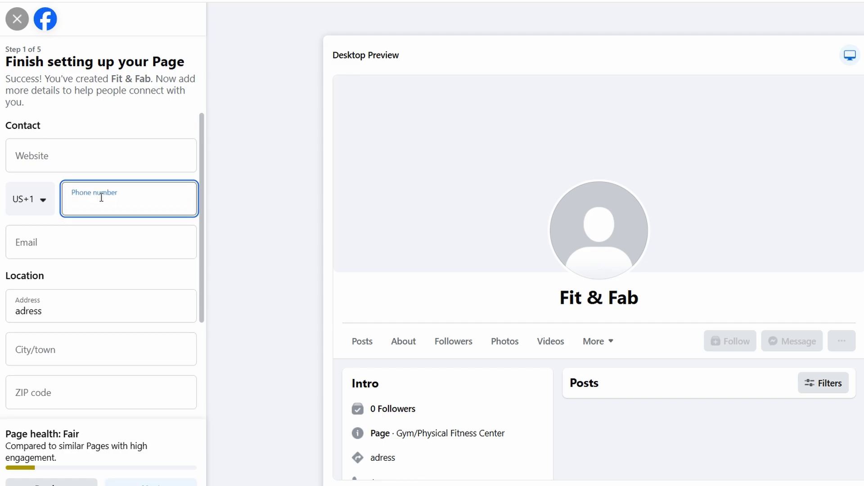
left_click(53, 246)
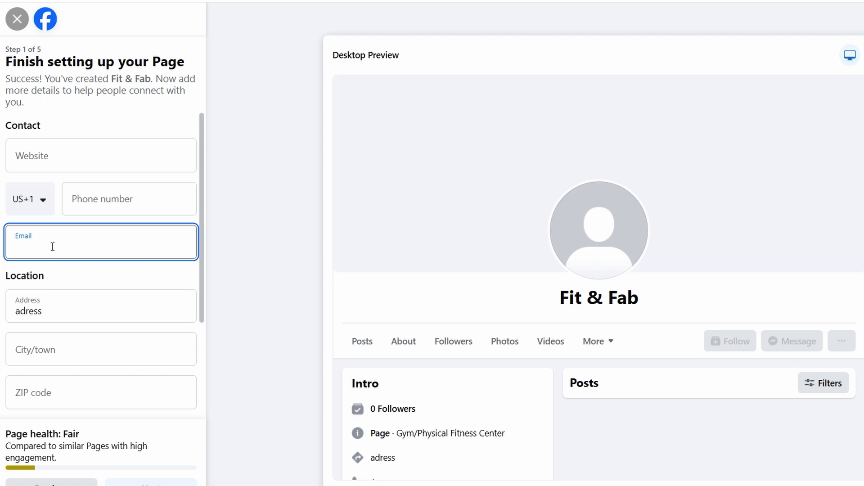
type("email....")
left_click(55, 272)
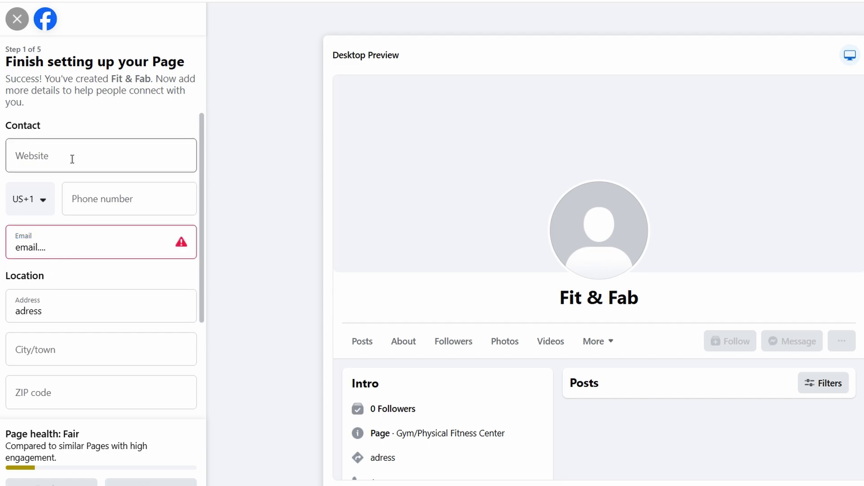
Replace the 'ww' website entry with youtube.com
double_click(38, 125)
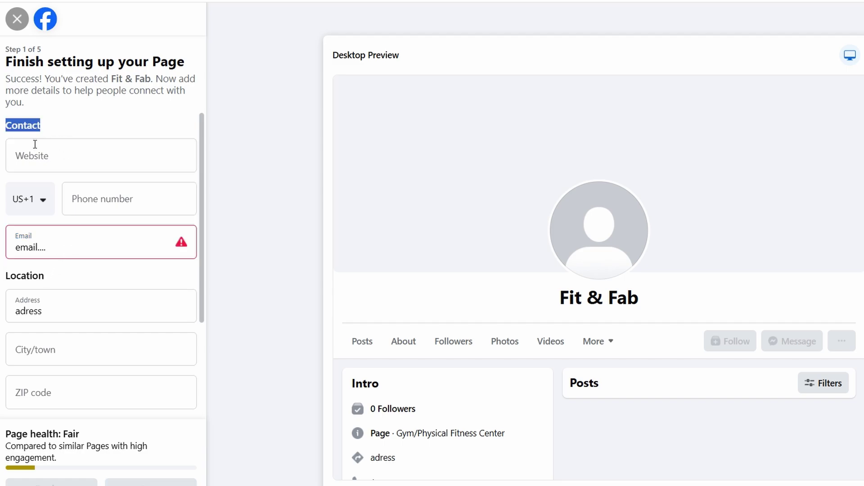
left_click(50, 155)
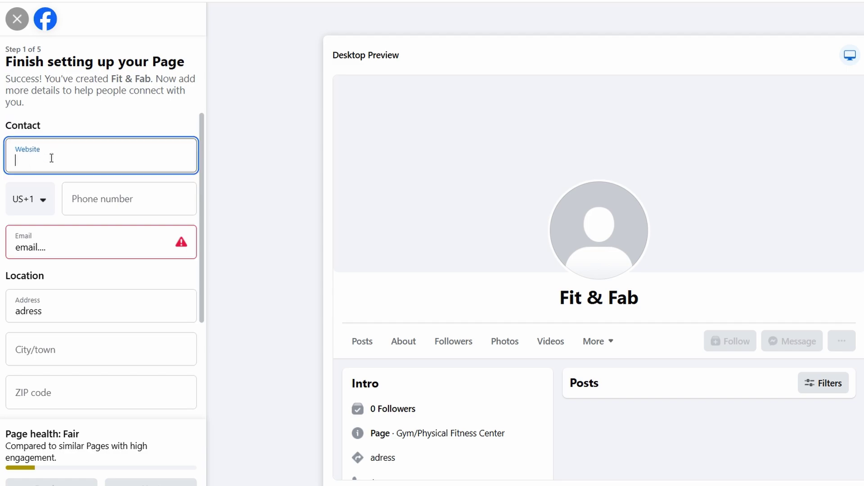
type("www")
key("ctrl+a")
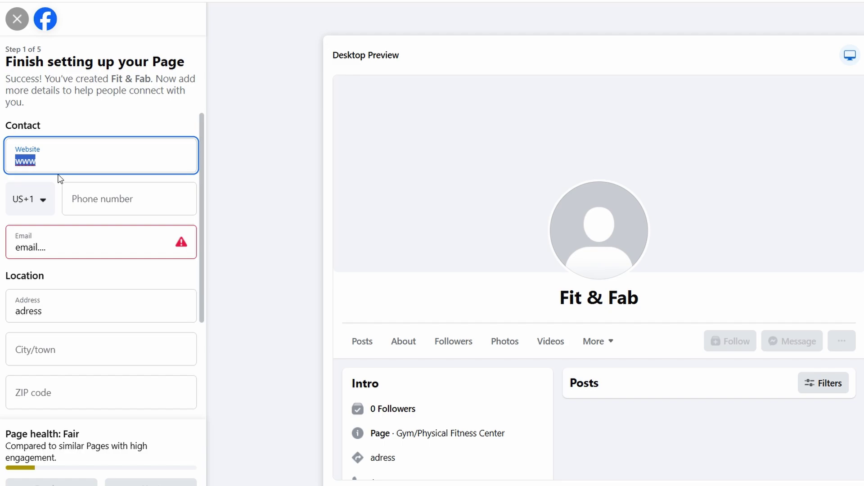
type("youtube.com")
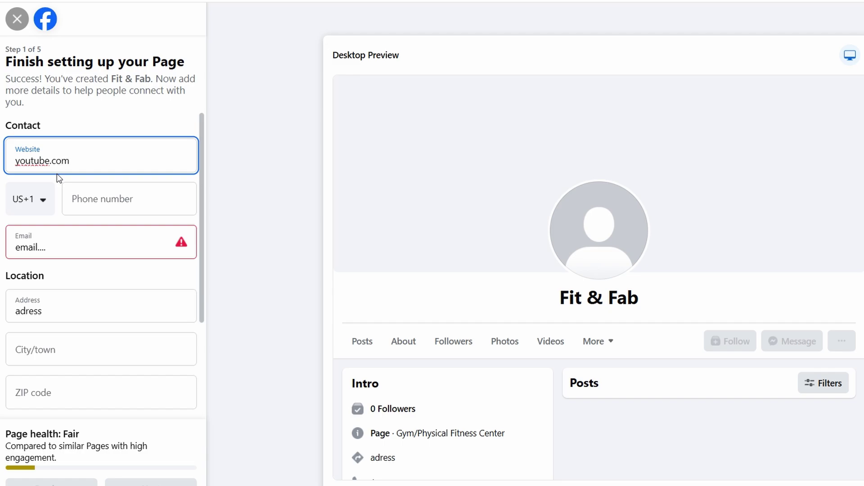
Finish the website entry by leaving the field
left_click(134, 104)
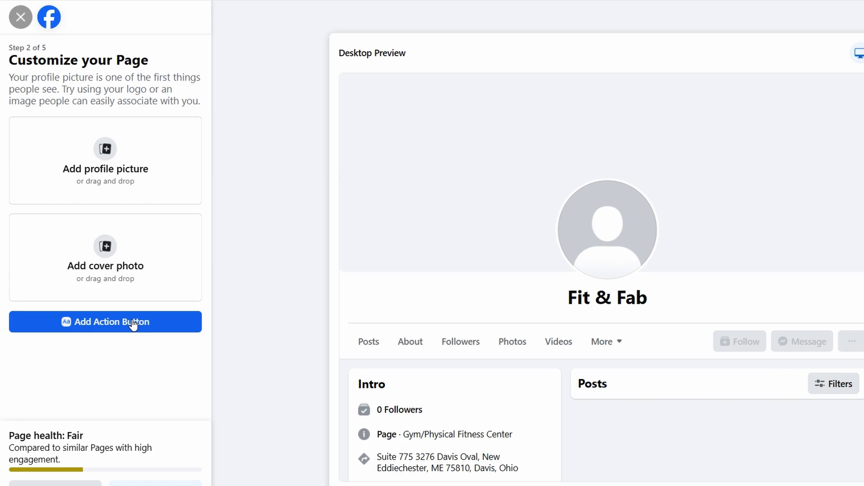
Start adding an action button and try Book now before returning to the options
left_click(134, 322)
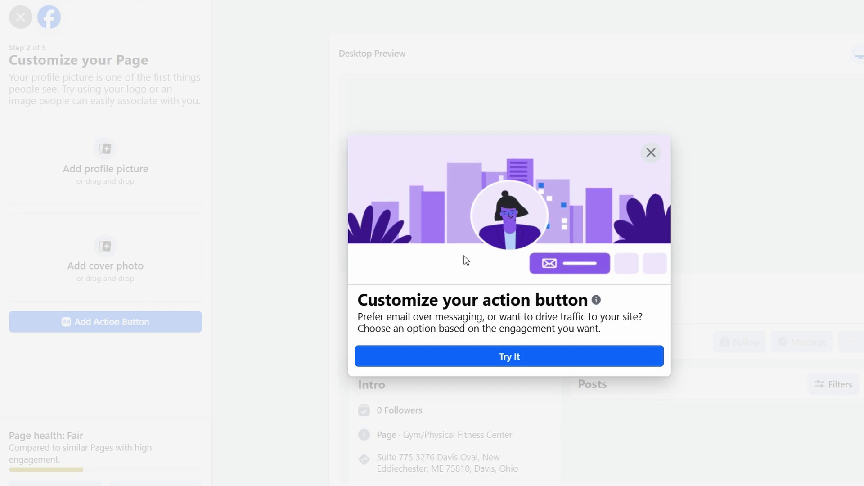
left_click(504, 356)
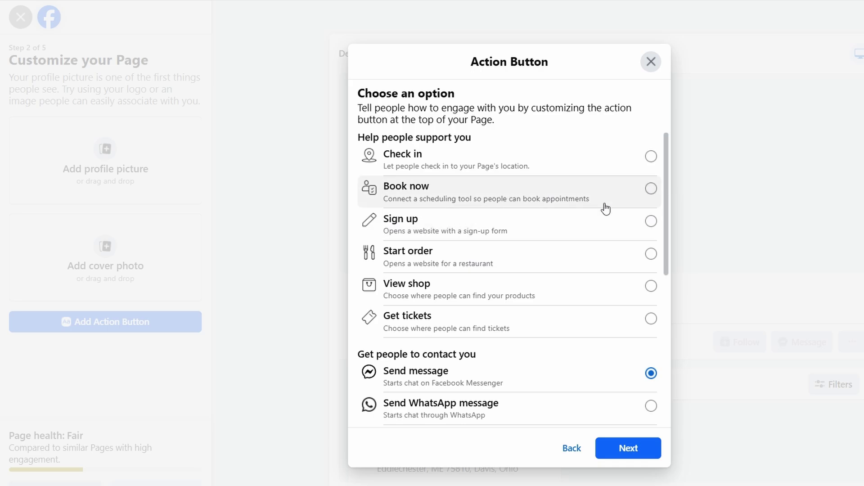
left_click(650, 190)
left_click(625, 454)
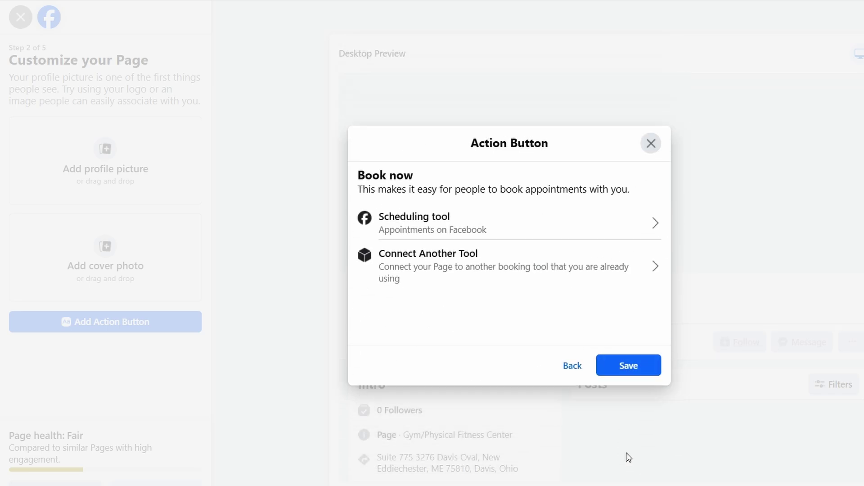
left_click(572, 366)
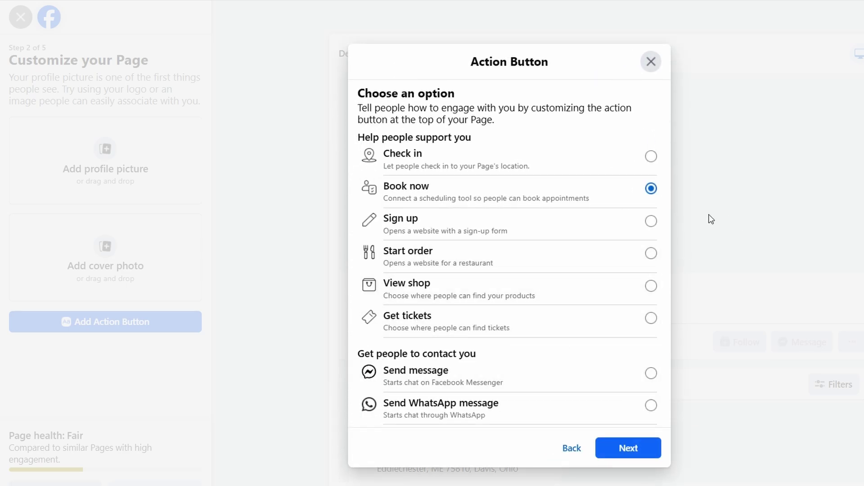
Pick Sign up as the action button after trying Call now
left_click_drag(665, 189, 663, 305)
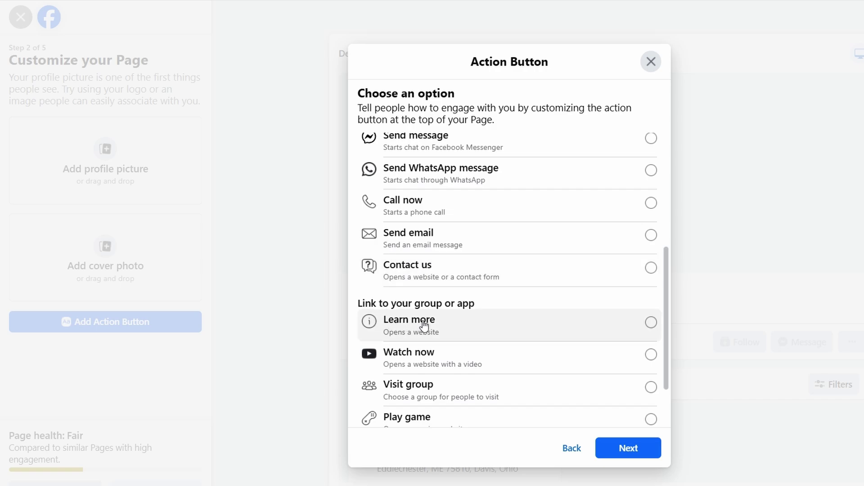
scroll(405, 361, "down", 1)
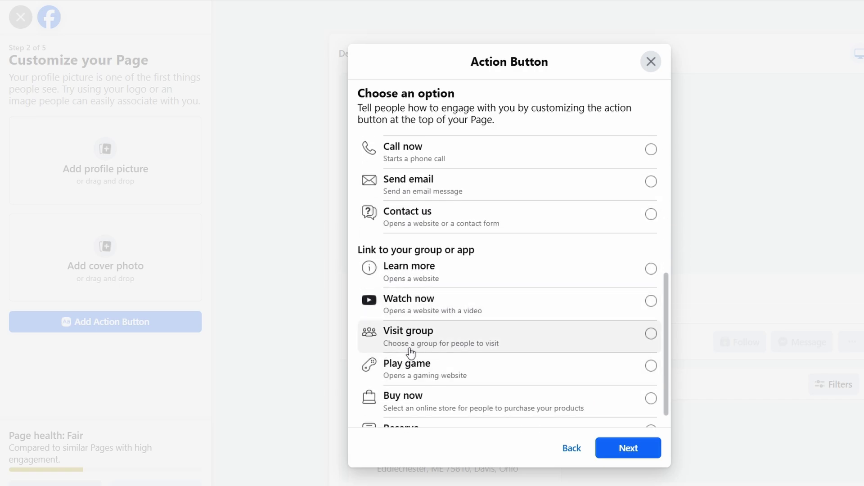
scroll(424, 332, "down", 1)
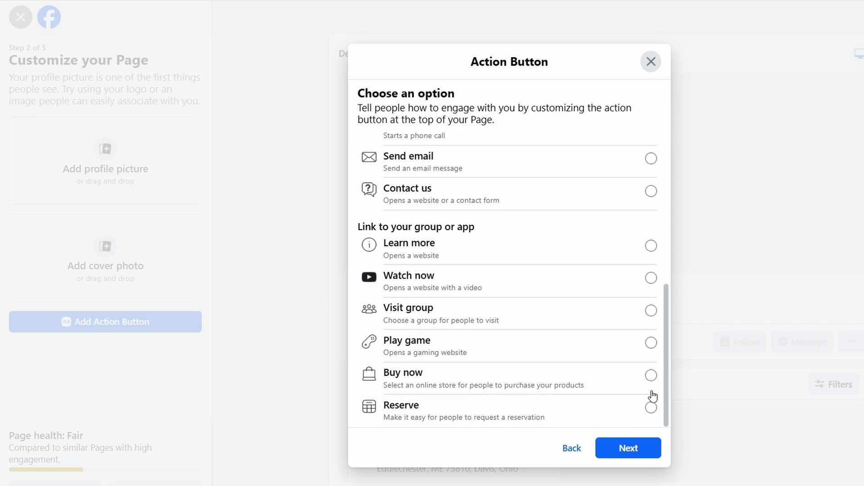
scroll(650, 376, "up", 4)
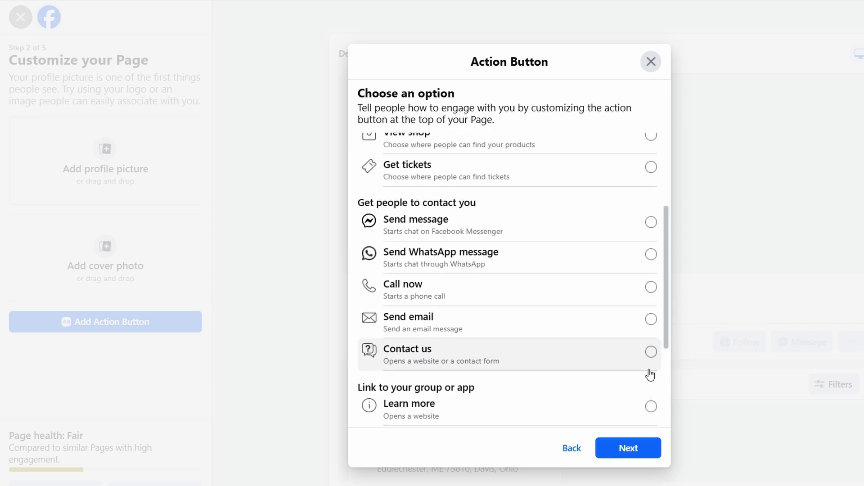
left_click(651, 287)
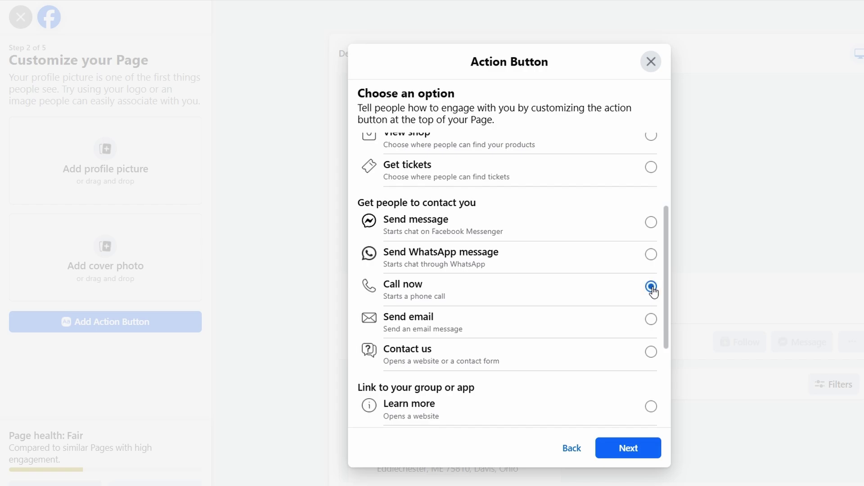
scroll(647, 304, "up", 3)
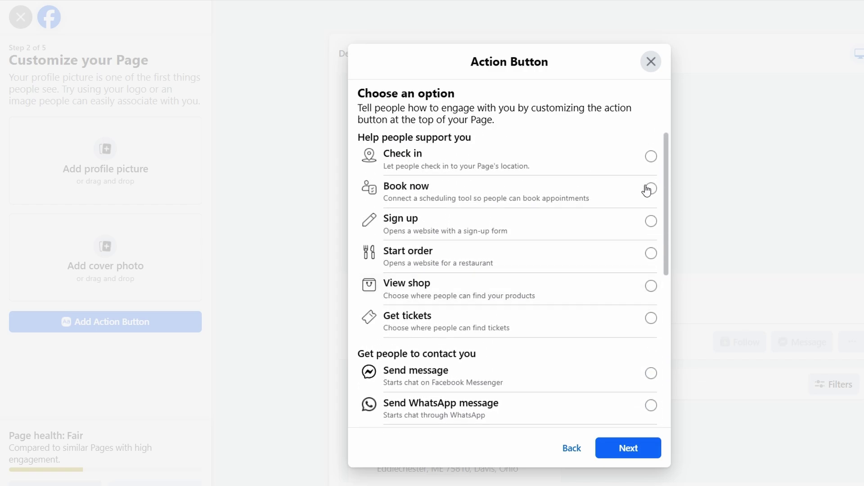
left_click(621, 225)
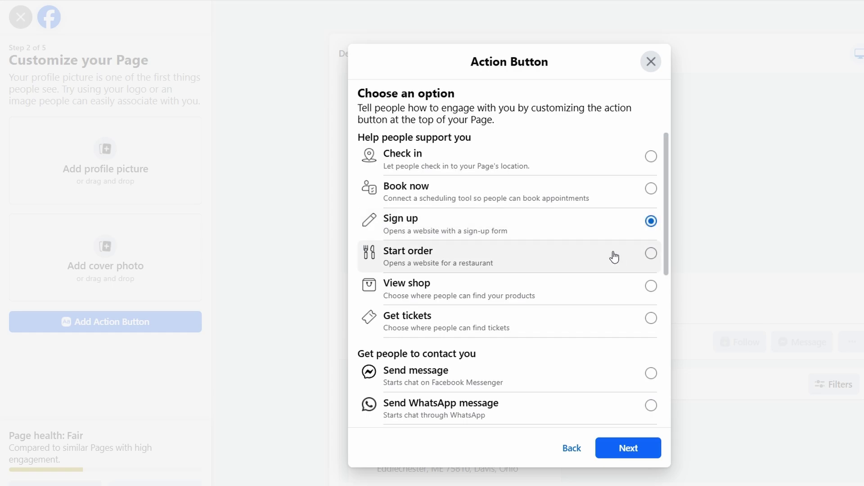
scroll(638, 307, "down", 1)
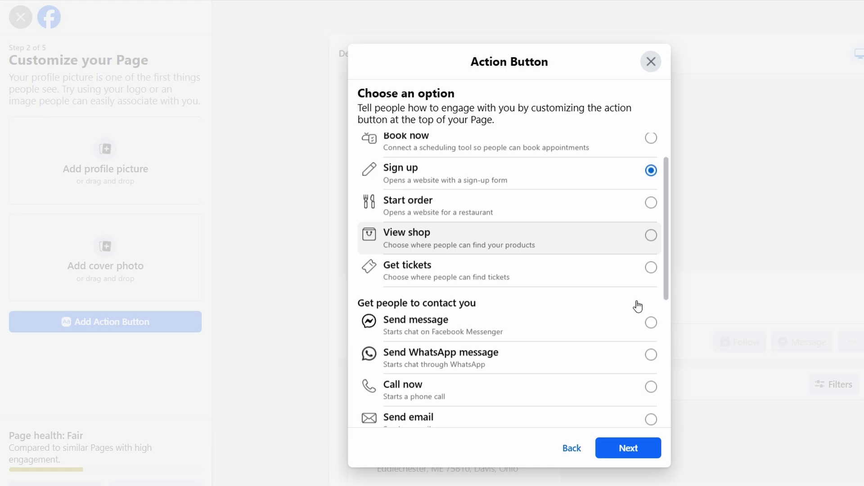
scroll(650, 325, "down", 1)
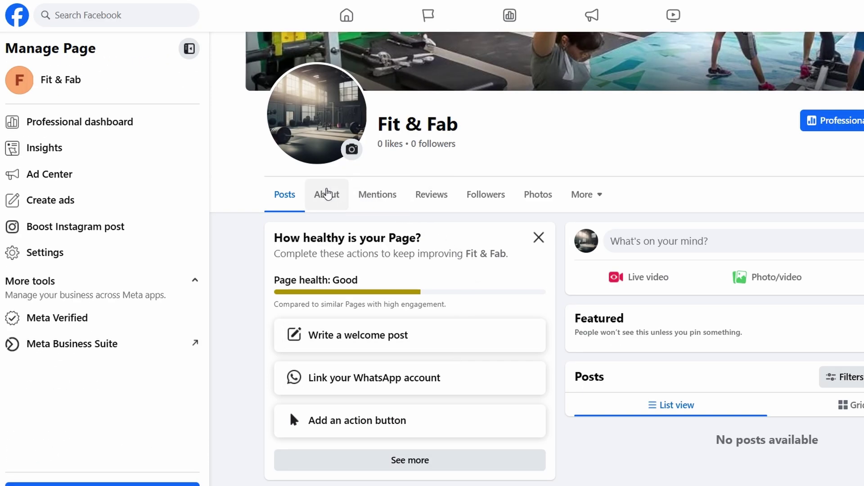
Open About > Details about you and place the cursor in the empty About you box
left_click(326, 193)
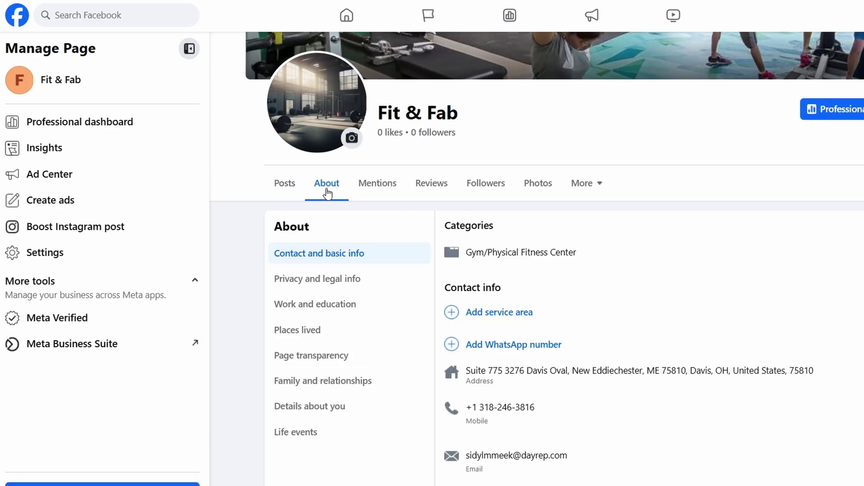
scroll(478, 236, "down", 2)
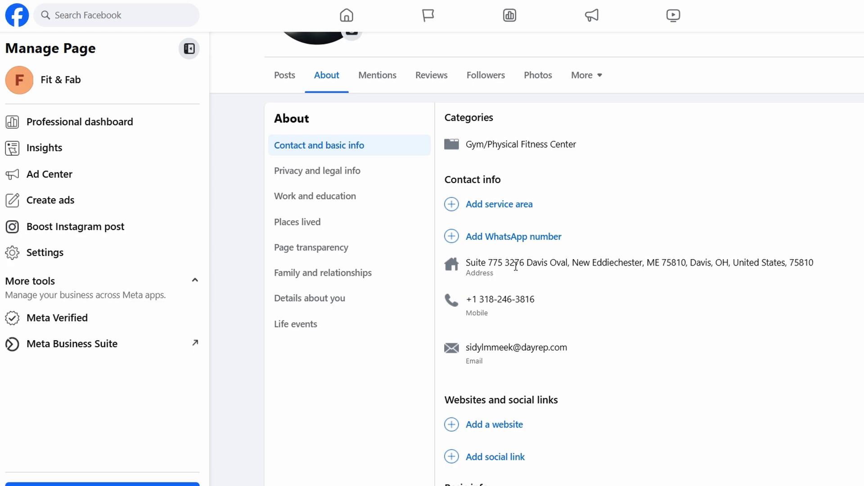
left_click(310, 298)
left_click(523, 152)
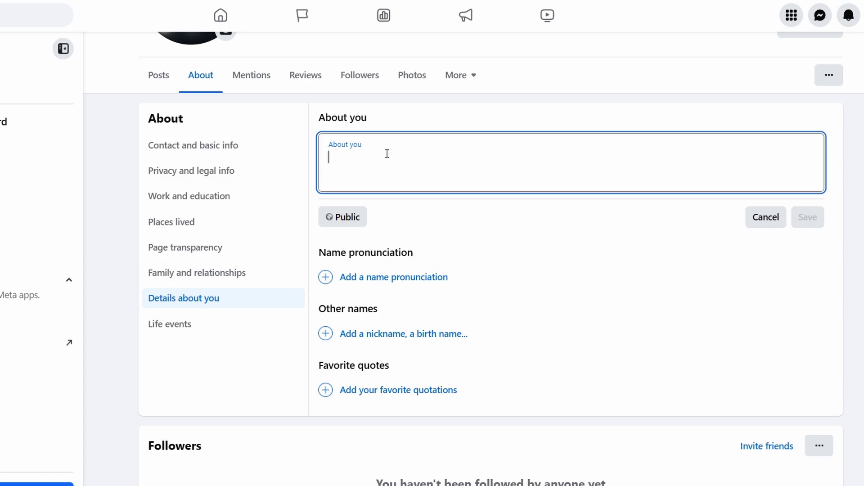
Leave About you empty and browse the About sections, ending on Contact and basic info
left_click(345, 124)
left_click(160, 277)
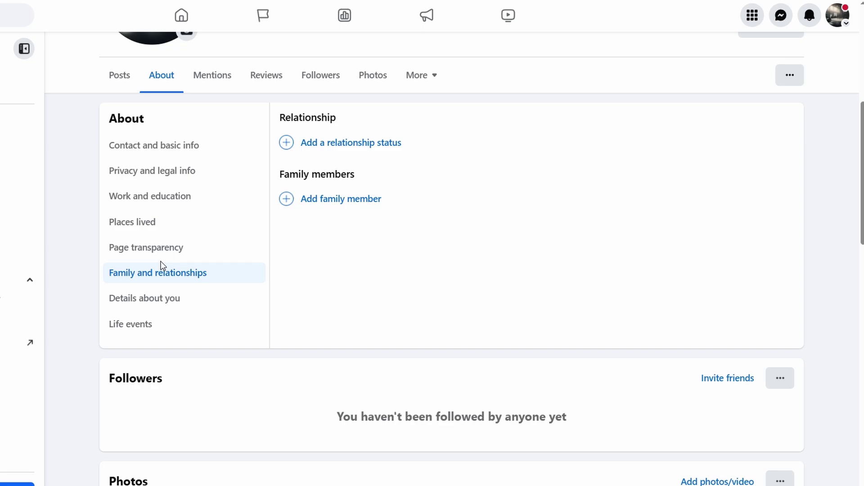
left_click(162, 251)
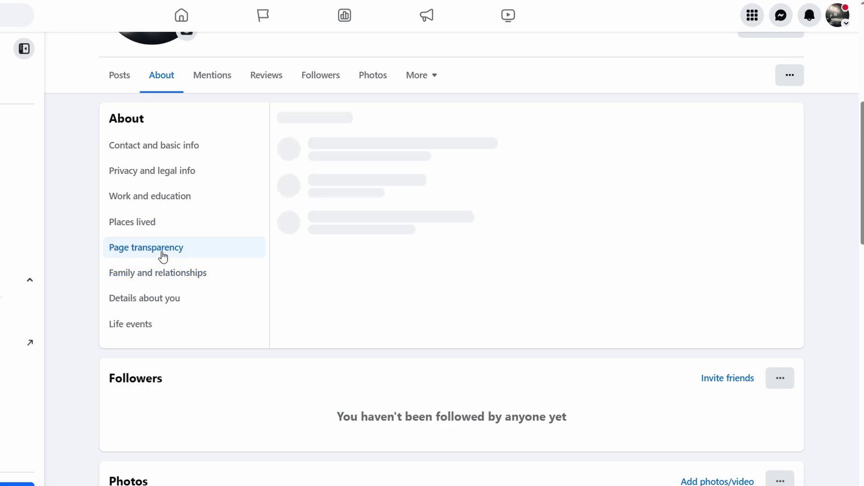
left_click(145, 225)
left_click(142, 202)
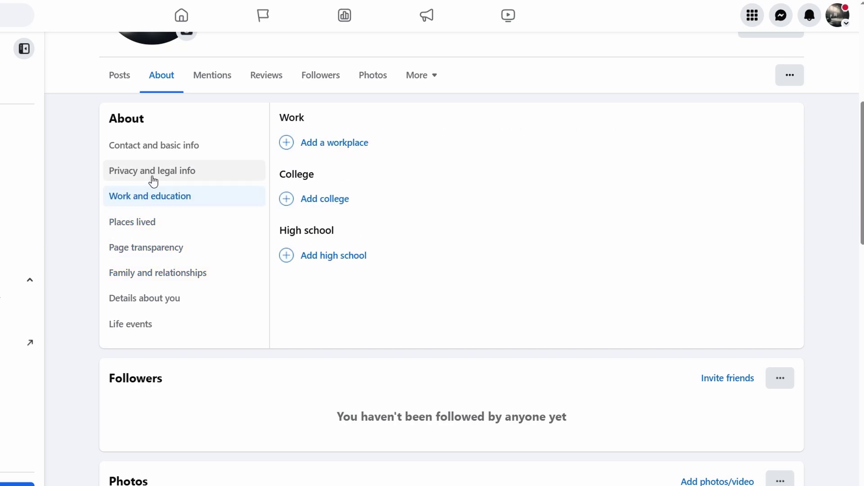
left_click(153, 177)
left_click(170, 151)
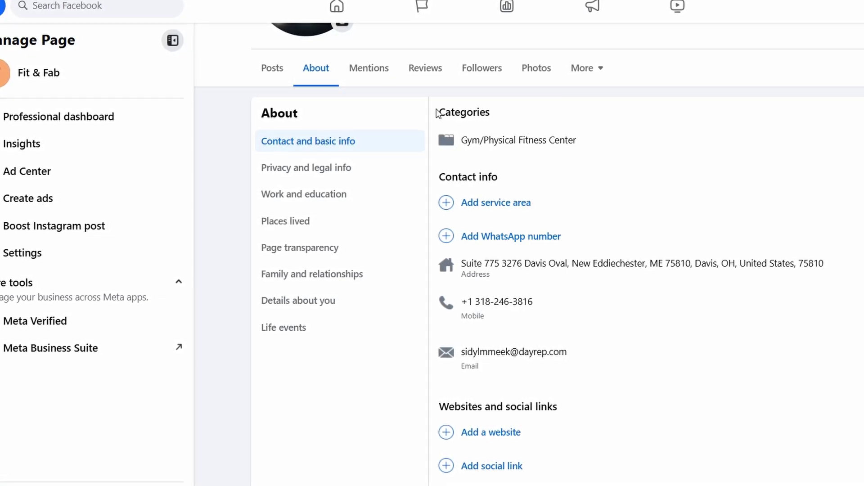
Scroll down the Page's About section
scroll(484, 125, "down", 1)
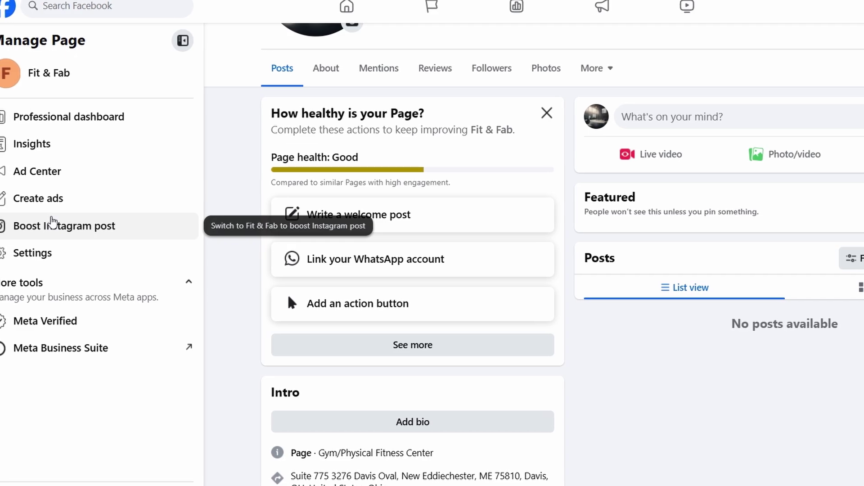
Open Create ads from the Manage Page sidebar
scroll(21, 221, "up", 3)
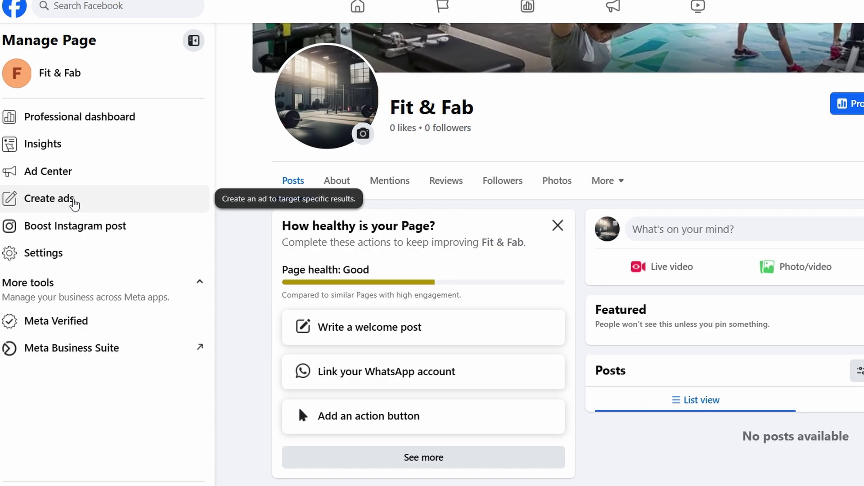
left_click(74, 205)
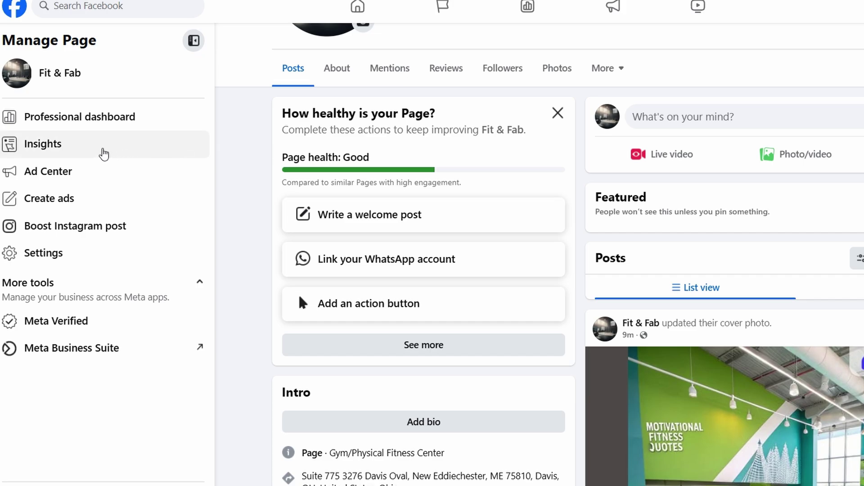
Review the Professional dashboard's 28-day Page Overview, Top post and Content cards, all showing zero activity
left_click(81, 153)
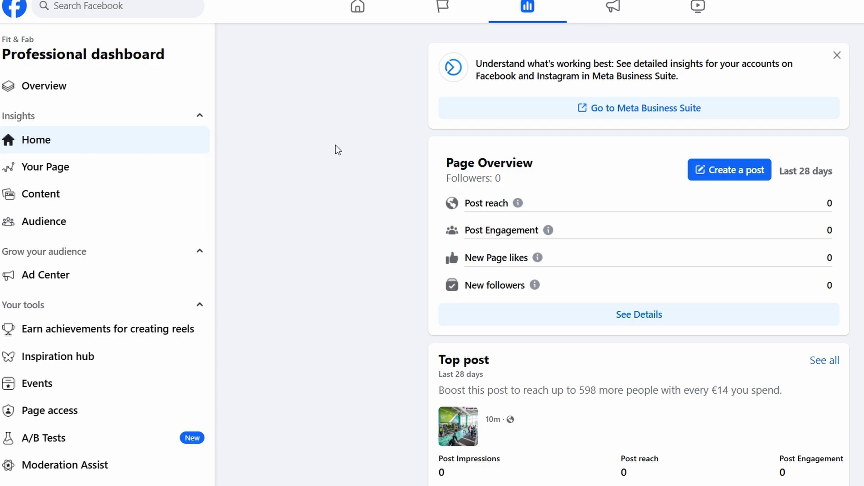
scroll(335, 145, "down", 3)
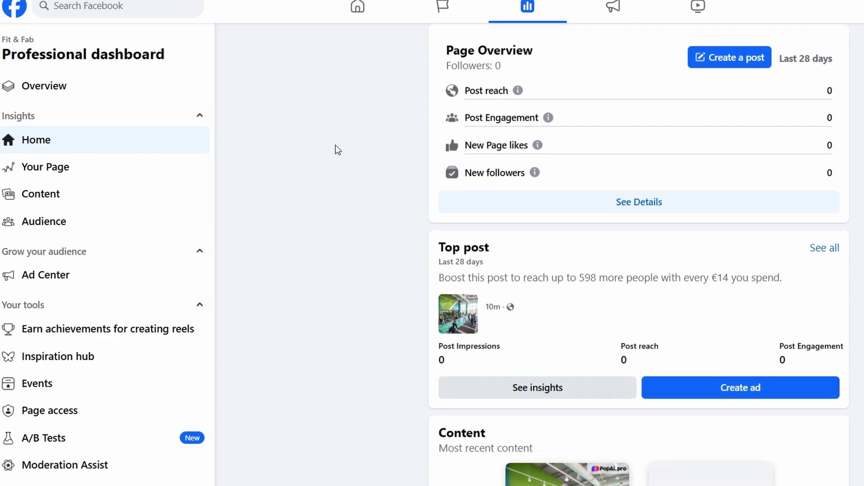
scroll(532, 217, "down", 5)
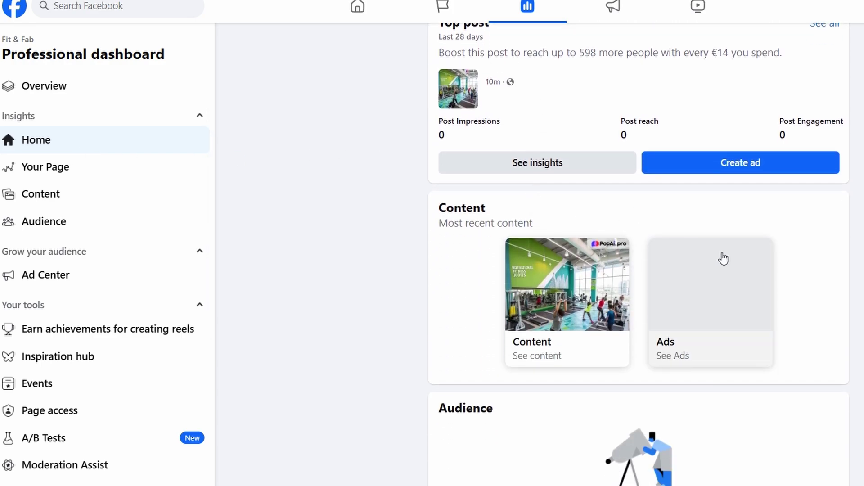
scroll(820, 252, "down", 1)
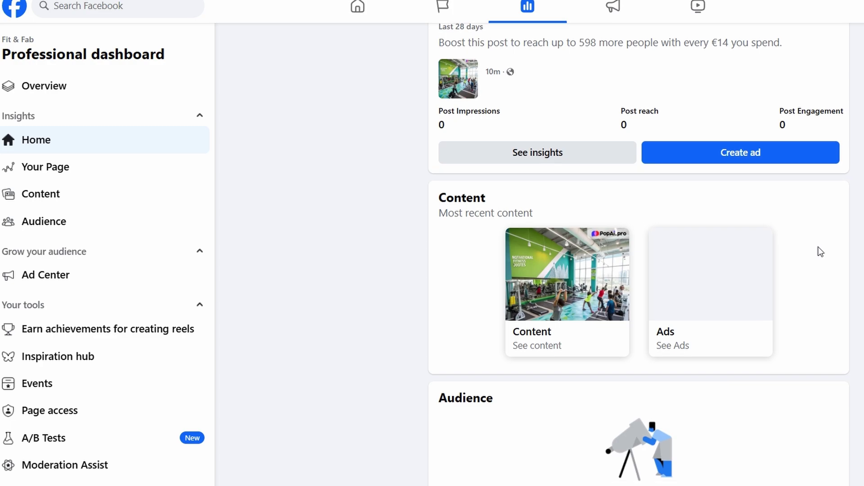
scroll(821, 252, "up", 7)
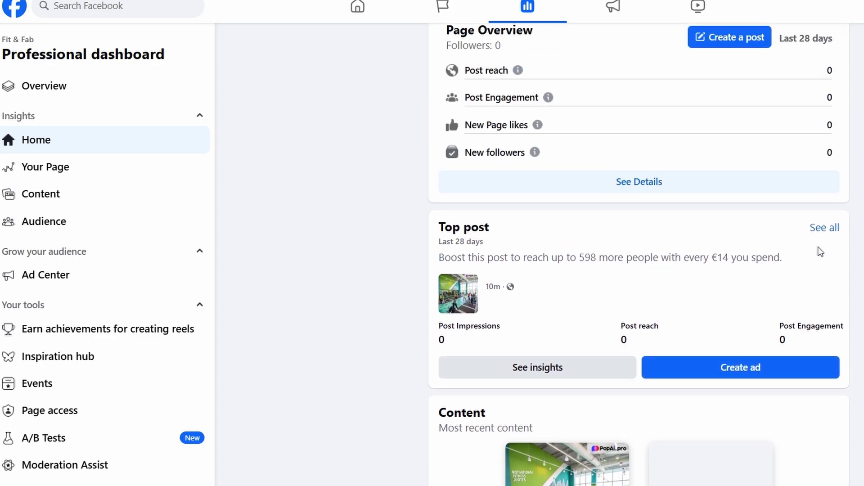
scroll(821, 250, "down", 2)
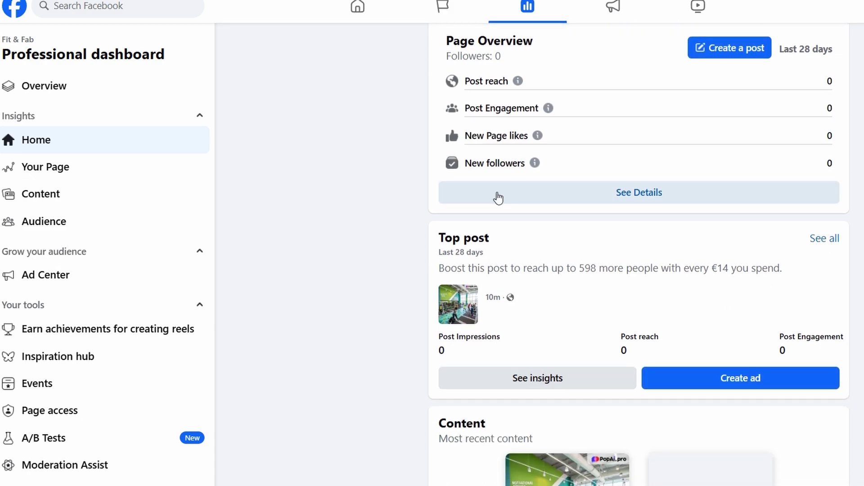
scroll(498, 198, "up", 2)
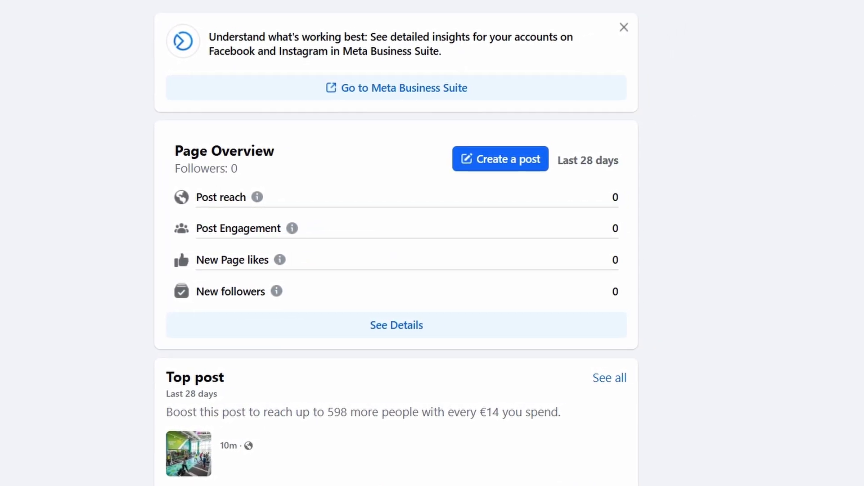
left_click(844, 4)
Switch to the Fit & Fab Page profile and scroll to its Intro and profile picture post
left_click(711, 27)
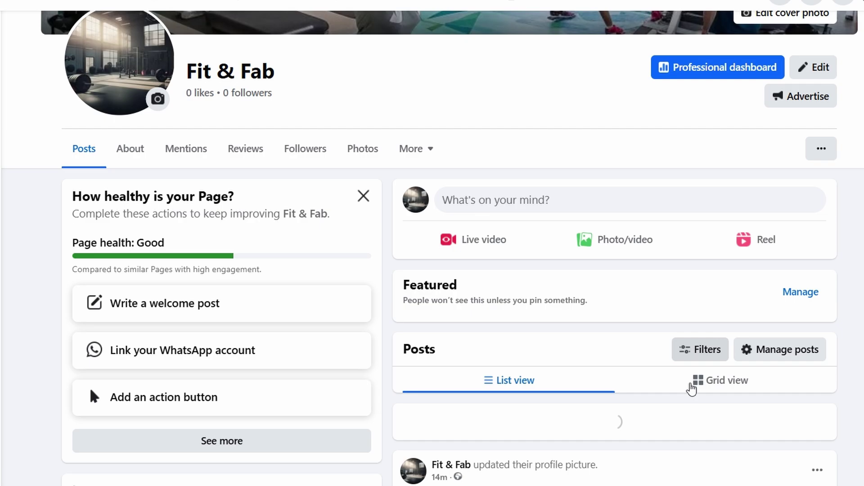
scroll(691, 388, "down", 5)
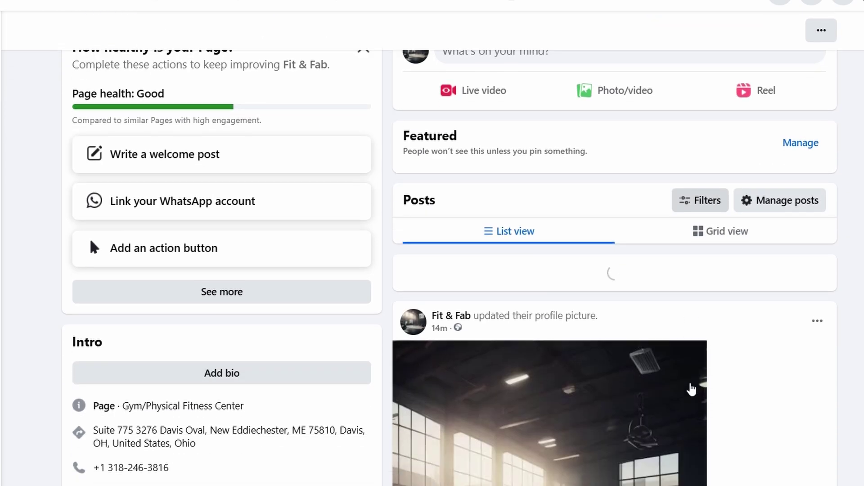
scroll(692, 389, "down", 3)
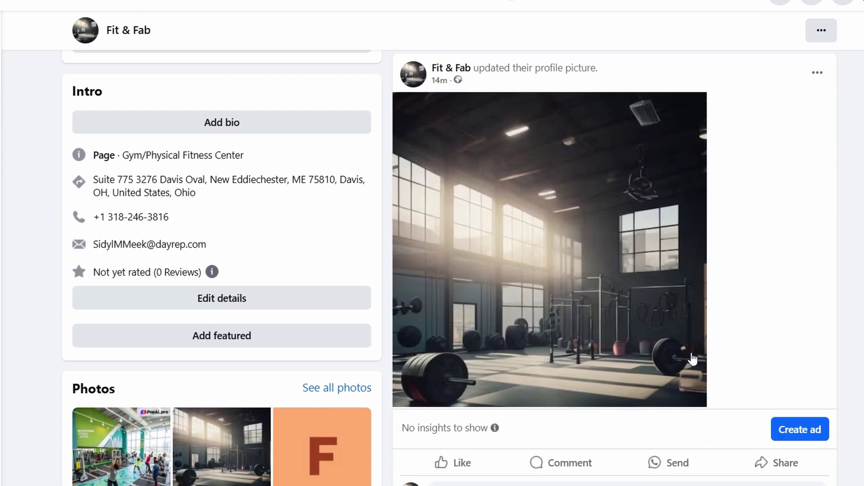